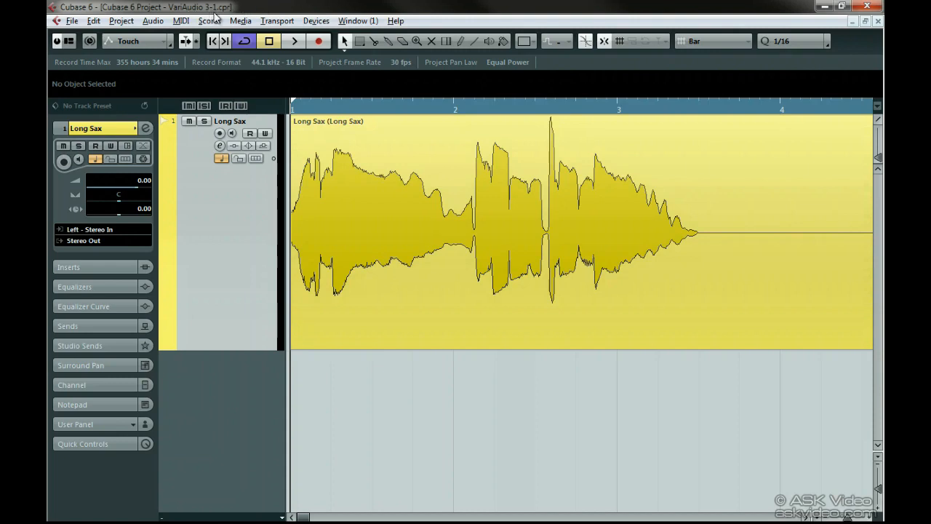
# Open the Long Sax event in the Sample Editor and activate VariAudio's Pitch & Warp mode
pyautogui.click(428, 195)
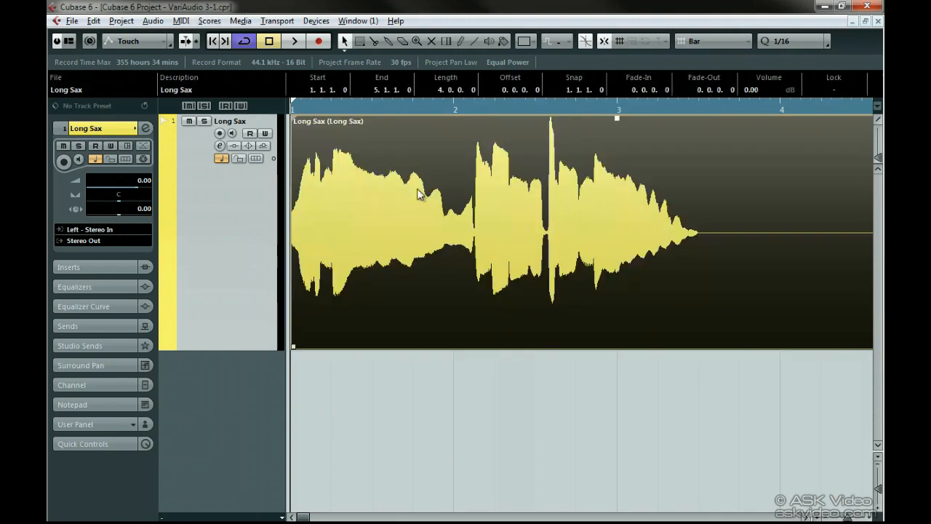
pyautogui.doubleClick(451, 240)
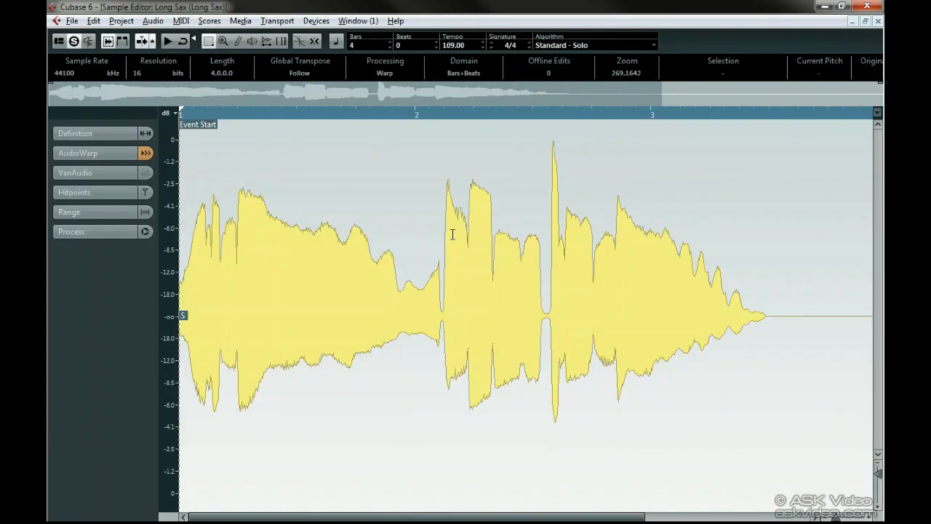
pyautogui.click(98, 172)
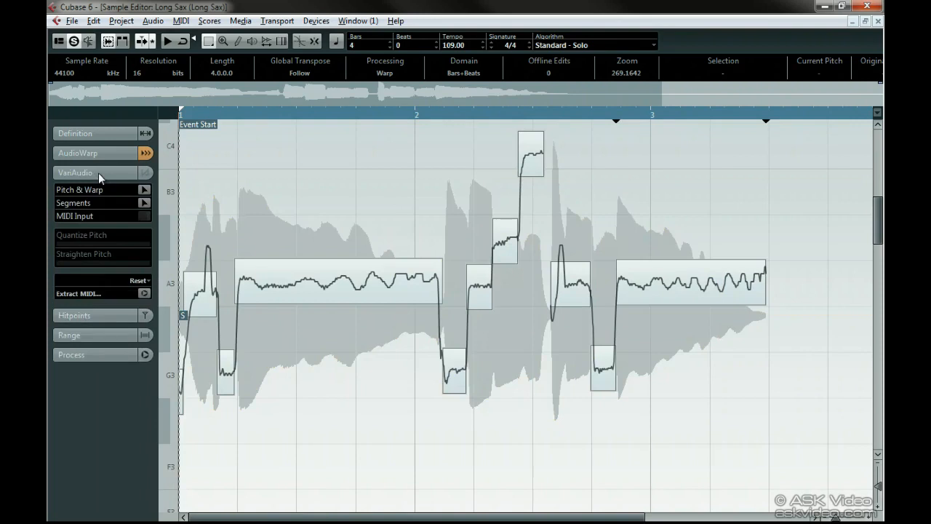
pyautogui.click(145, 190)
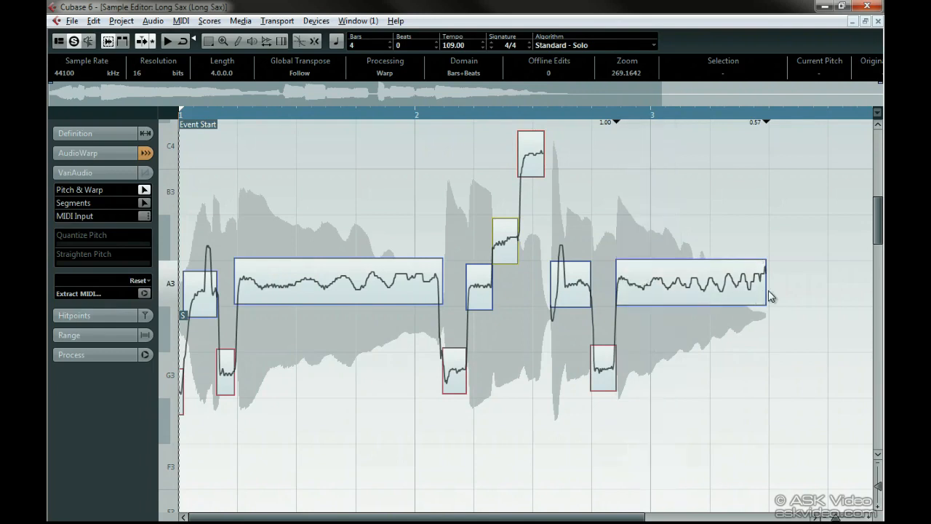
# Straighten the pitch of the final A3 sax segment completely and audition the note
pyautogui.moveTo(775, 296); pyautogui.dragTo(663, 323)
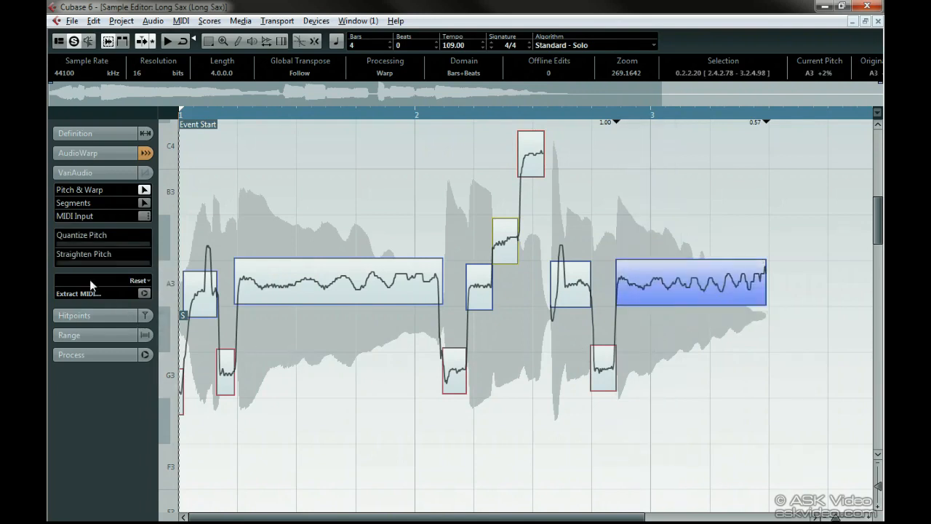
pyautogui.moveTo(59, 263); pyautogui.dragTo(127, 265)
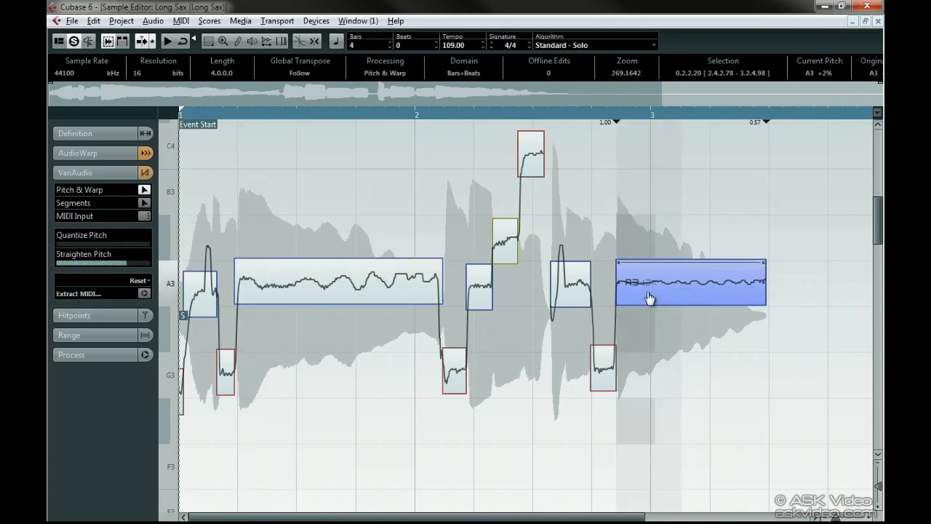
pyautogui.moveTo(125, 263); pyautogui.dragTo(203, 261)
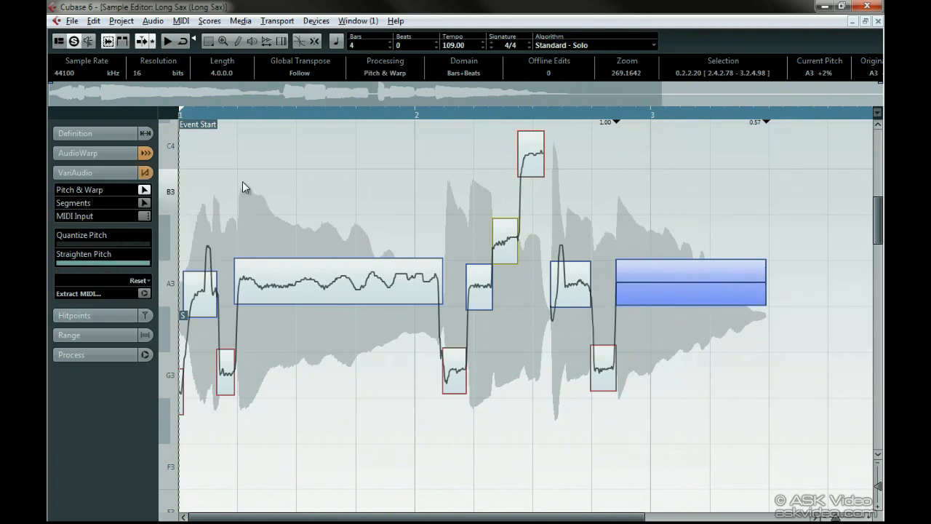
pyautogui.press('space')
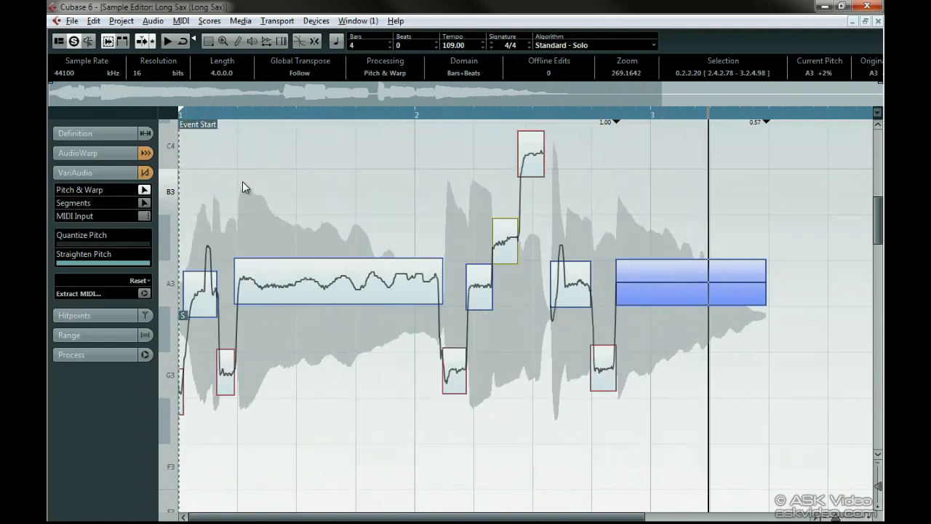
pyautogui.press('space')
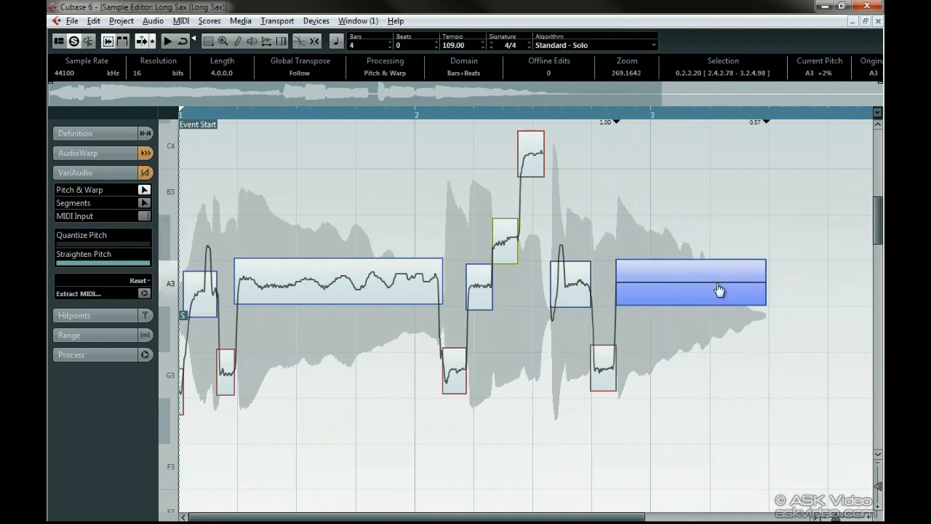
# Reduce the final segment's Straighten Pitch amount to about two-thirds, and straighten the pitch of all sax segments together
pyautogui.click(129, 262)
pyautogui.moveTo(129, 262); pyautogui.dragTo(117, 261)
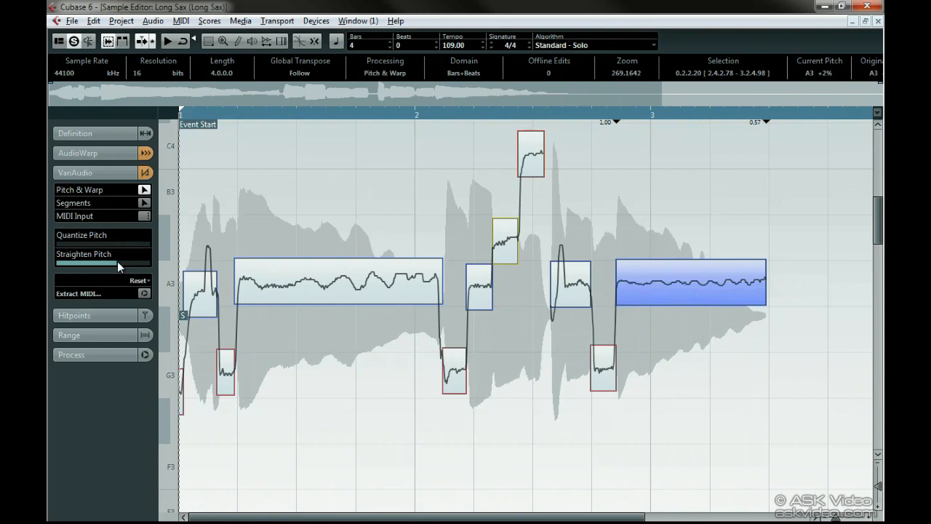
pyautogui.moveTo(721, 441); pyautogui.dragTo(180, 153)
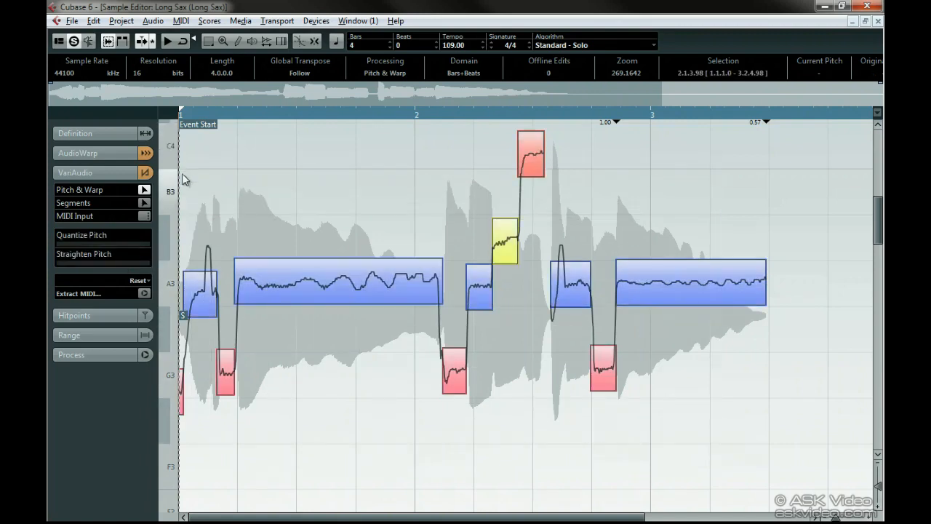
pyautogui.moveTo(62, 263); pyautogui.dragTo(113, 275)
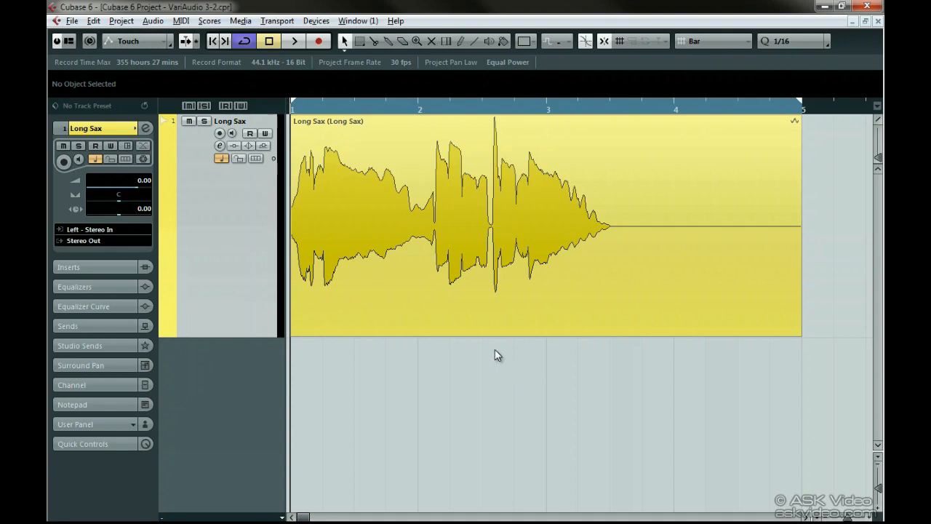
# Open the Long Sax event of the VariAudio 3-2 project in the Sample Editor with Pitch & Warp active on its final note
pyautogui.doubleClick(501, 294)
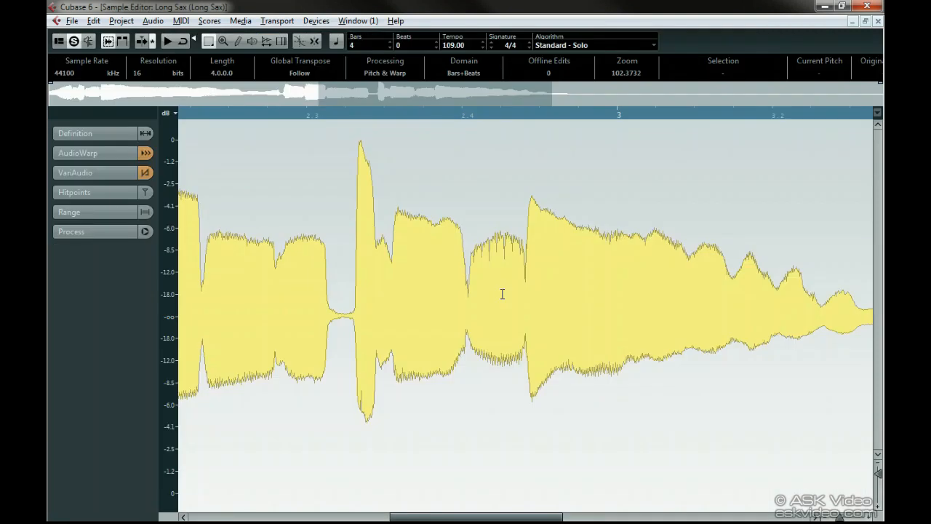
pyautogui.click(107, 173)
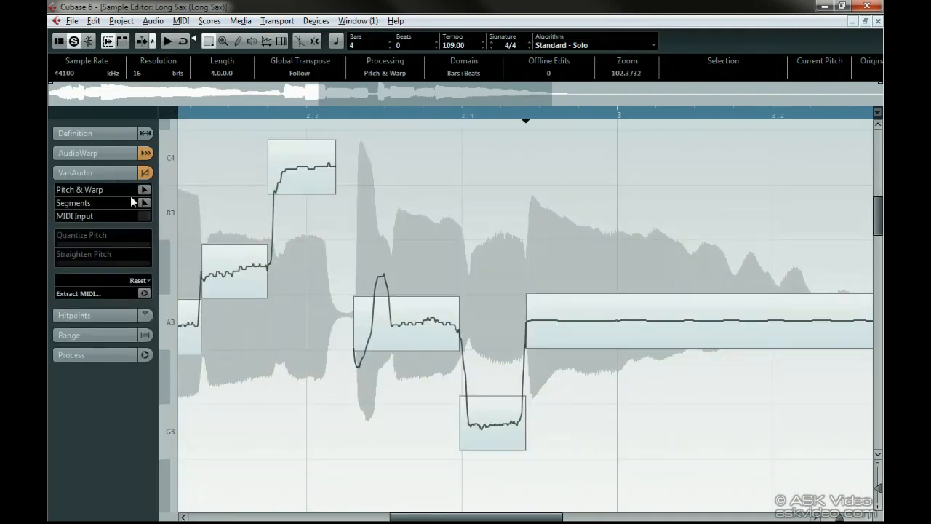
pyautogui.click(144, 189)
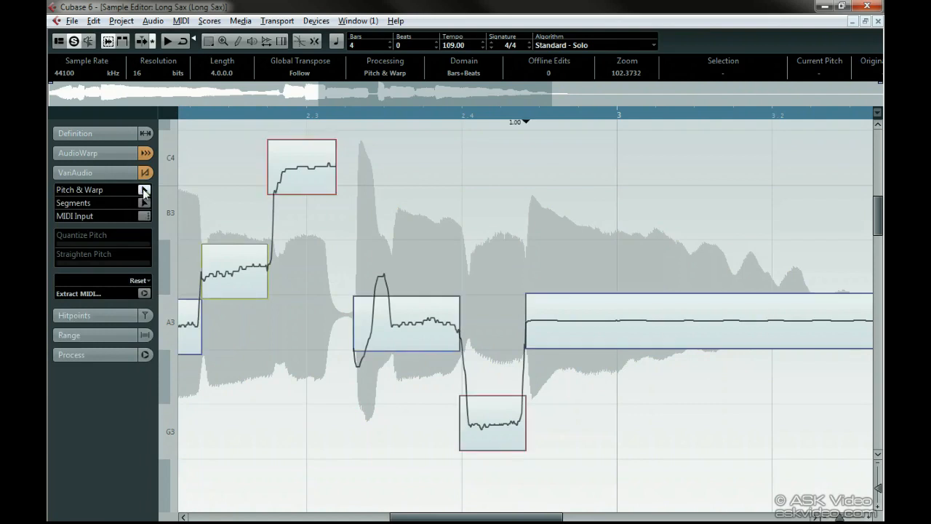
pyautogui.moveTo(470, 517); pyautogui.dragTo(511, 518)
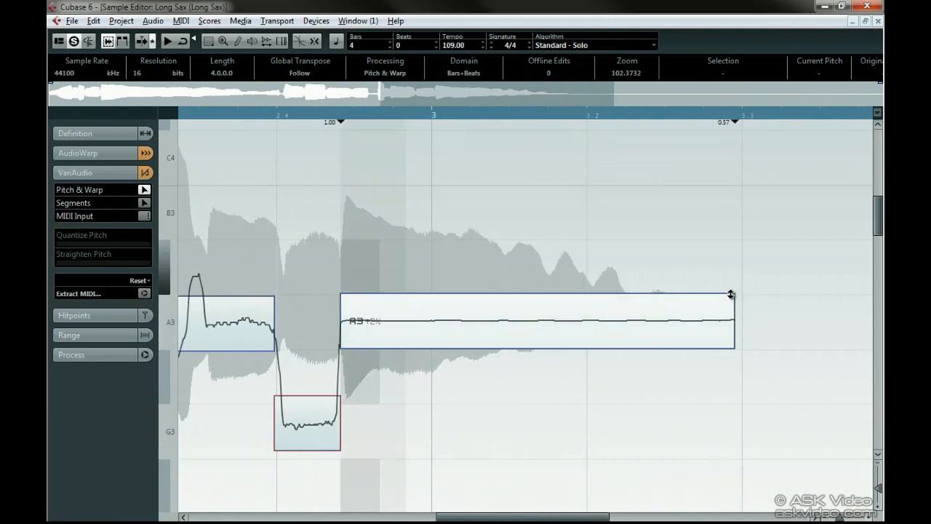
# Try tilting the final A3 segment's whole micro-pitch curve downward toward its end, audition it, and undo the tilt
pyautogui.moveTo(732, 294); pyautogui.dragTo(736, 512)
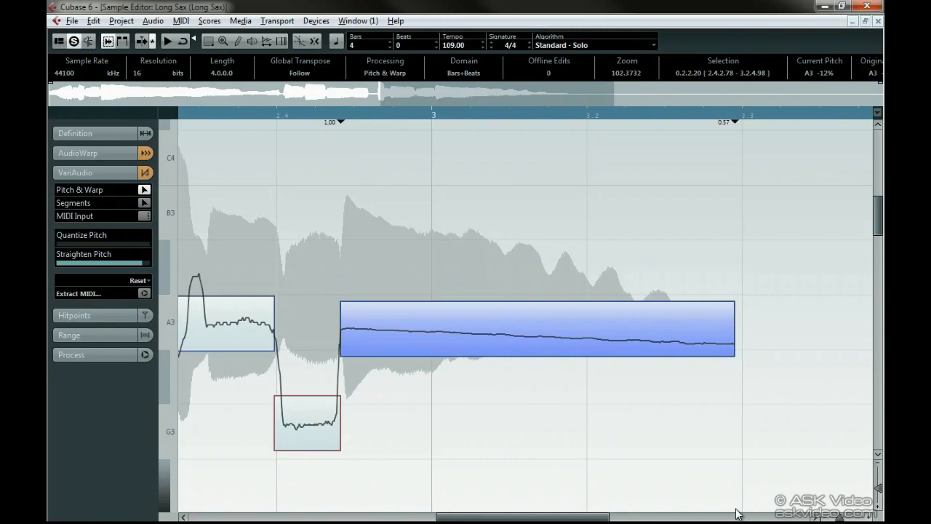
pyautogui.press('space')
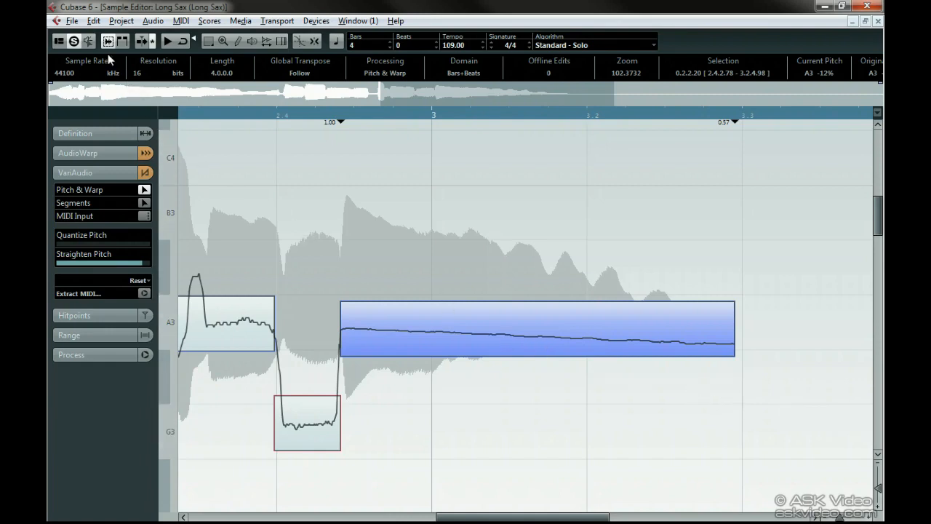
pyautogui.click(93, 20)
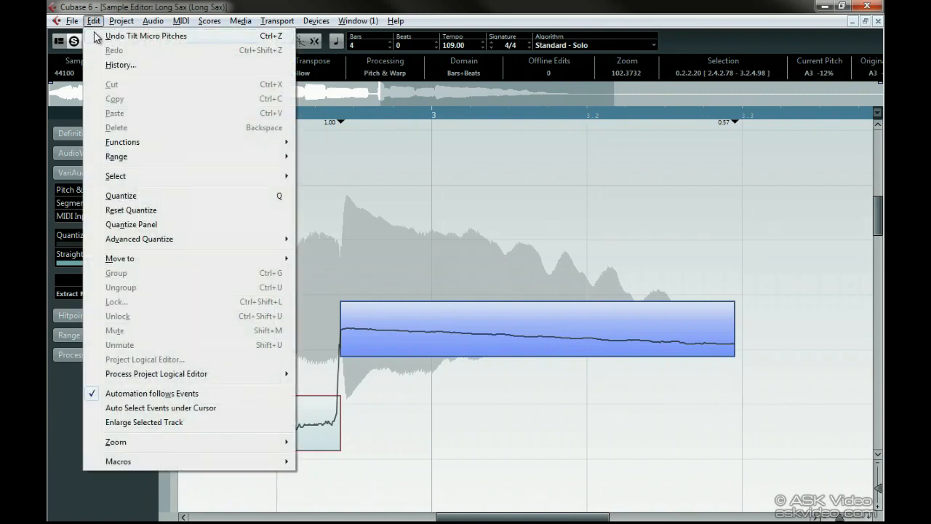
pyautogui.click(202, 42)
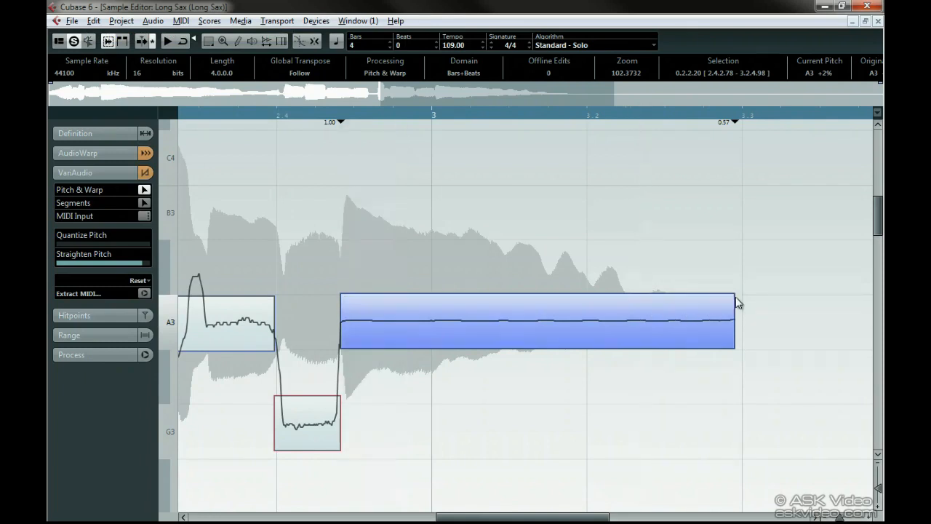
# Bend only the tail of the final A3 segment's micro-pitch curve down to the segment's lower edge and audition the fall-off
pyautogui.moveTo(732, 295); pyautogui.dragTo(750, 515)
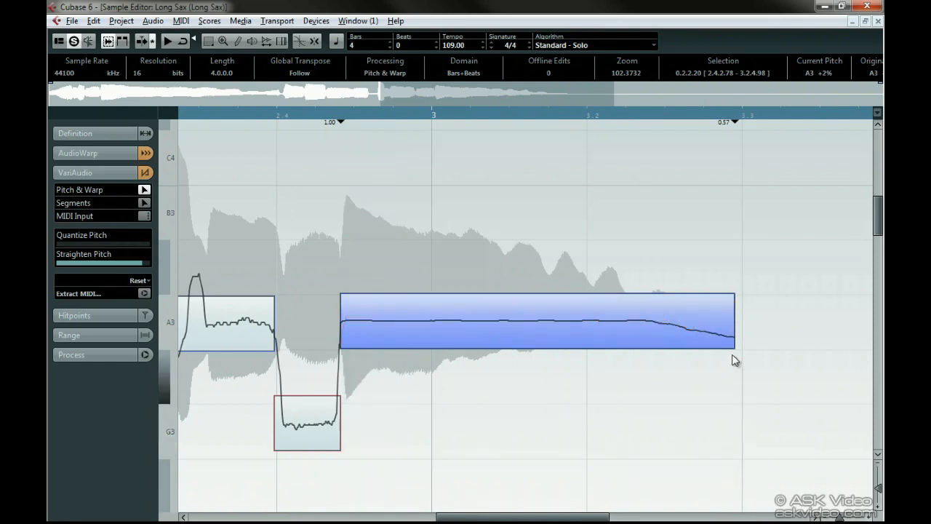
pyautogui.moveTo(731, 296); pyautogui.dragTo(739, 438)
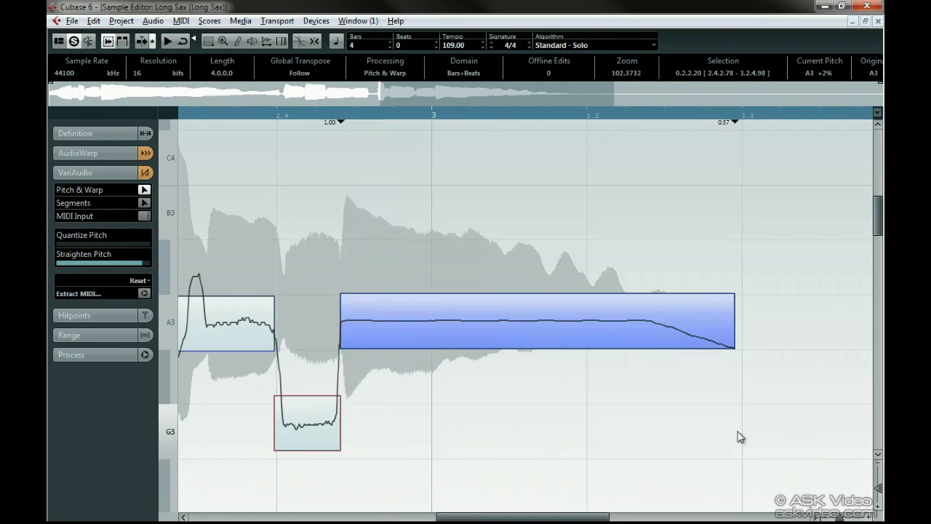
pyautogui.press('space')
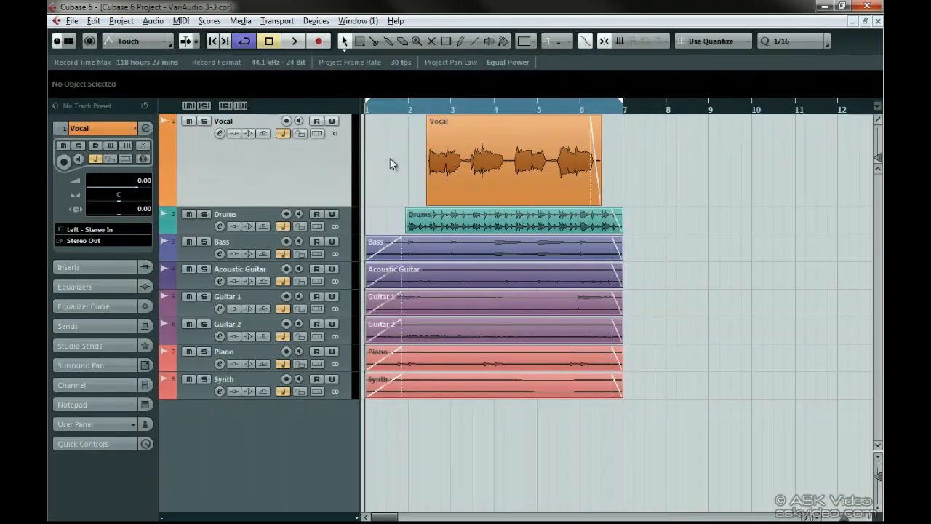
# Play back the VariAudio 3-3 arrangement with the Transport Panel shown, and stop playback
pyautogui.press('space')
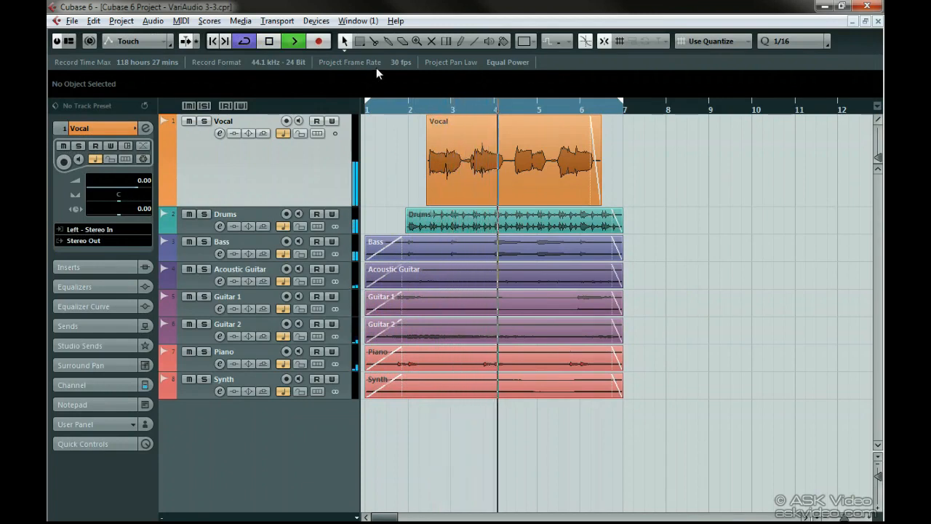
pyautogui.click(278, 21)
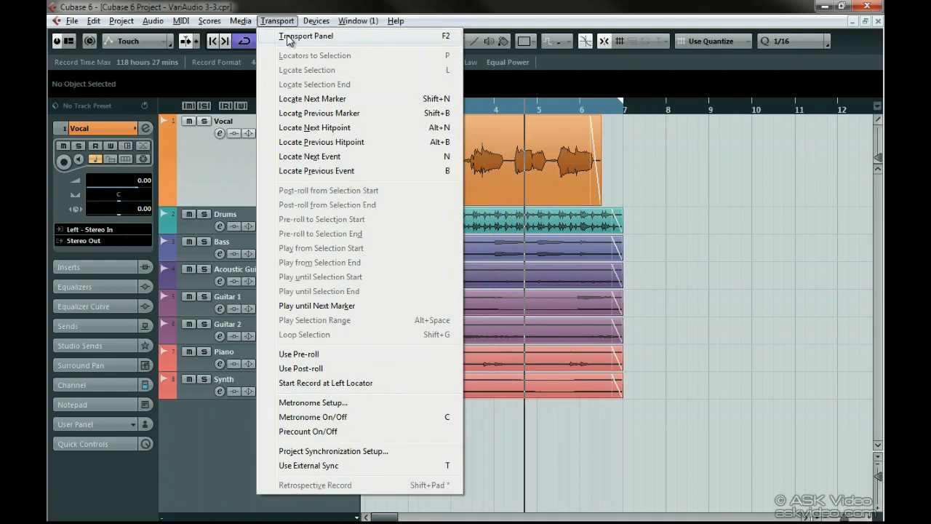
pyautogui.click(305, 37)
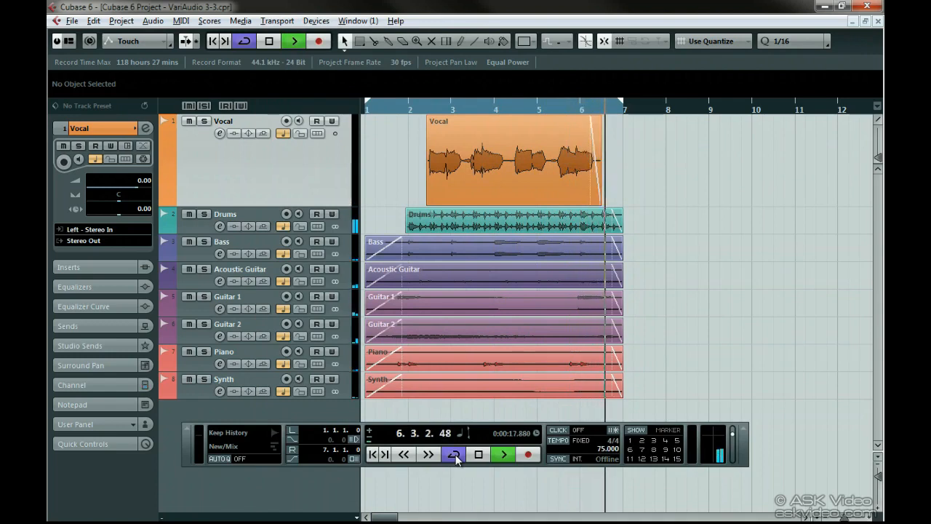
pyautogui.press('space')
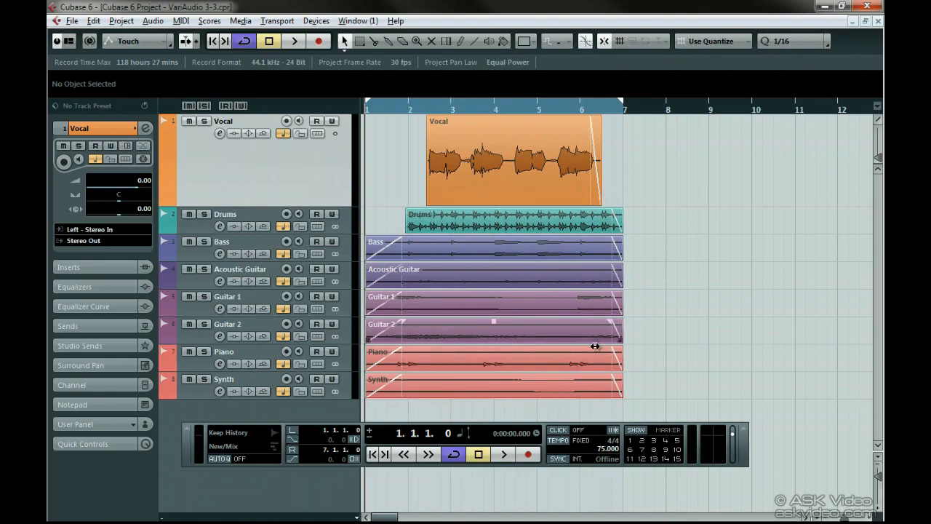
# Open the Vocal event in the Sample Editor with VariAudio's Segments mode active, and hide the Transport Panel
pyautogui.doubleClick(548, 157)
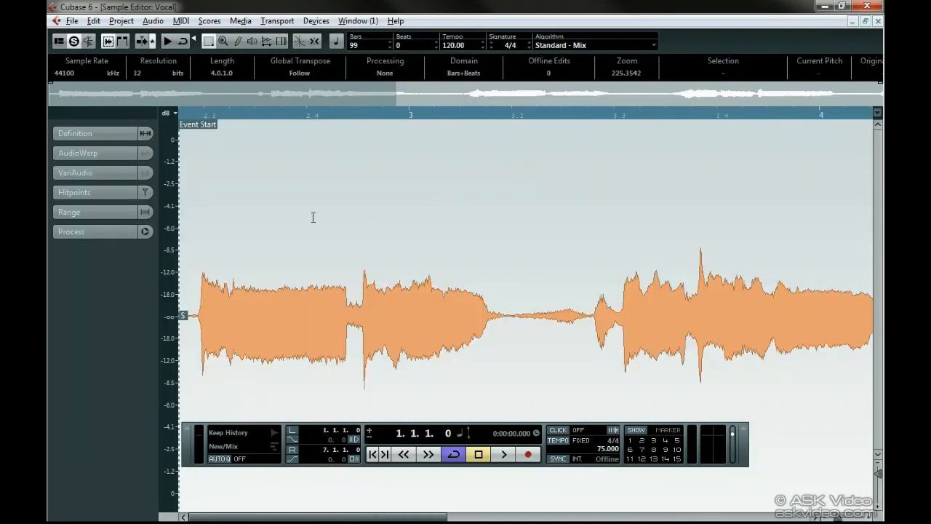
pyautogui.click(122, 177)
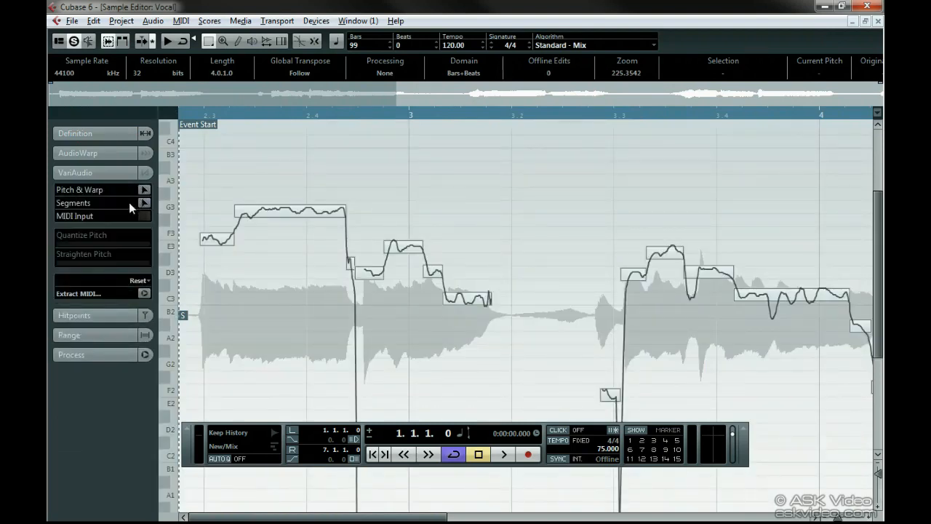
pyautogui.click(144, 204)
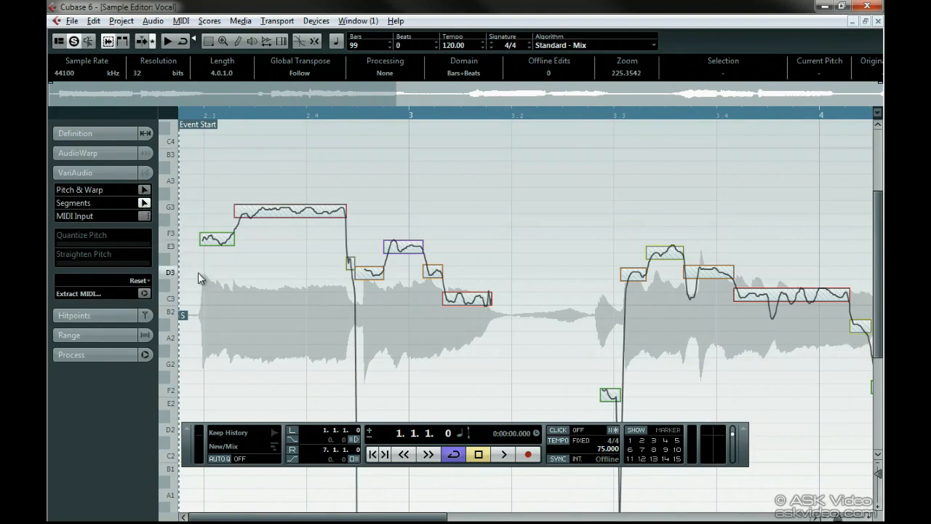
pyautogui.press('F2')
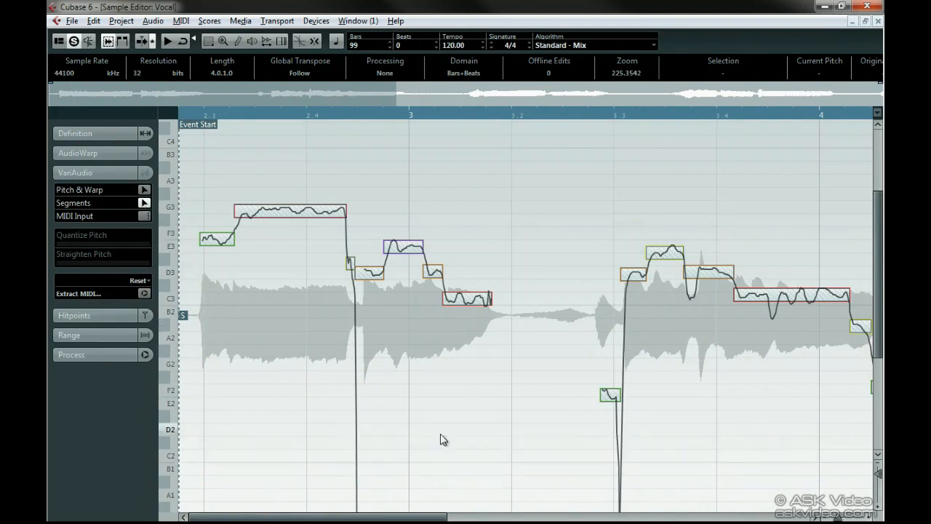
# Glue the vocal's opening F3 segment to the G3 segment beside it, and try gluing the D3 segment that follows to its neighbour
pyautogui.click(838, 516)
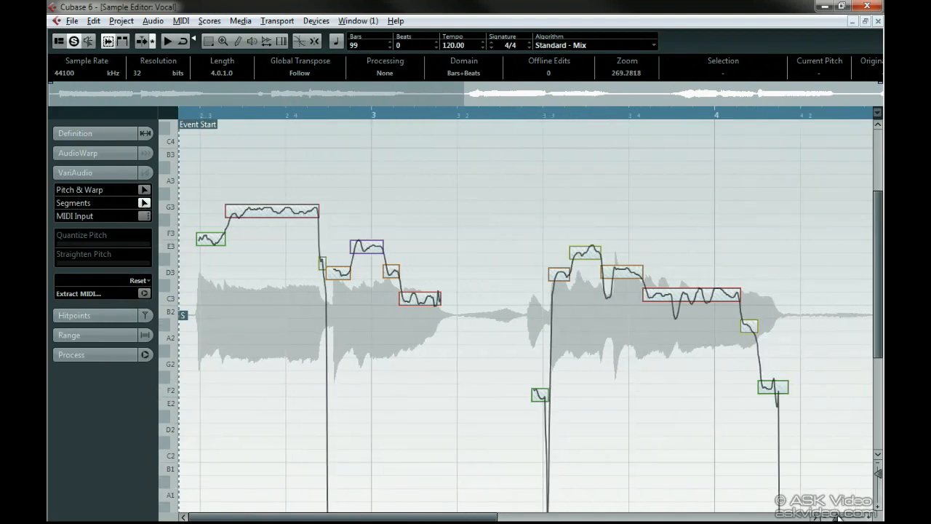
pyautogui.keyDown('alt'); pyautogui.click(215, 242); pyautogui.keyUp('alt')
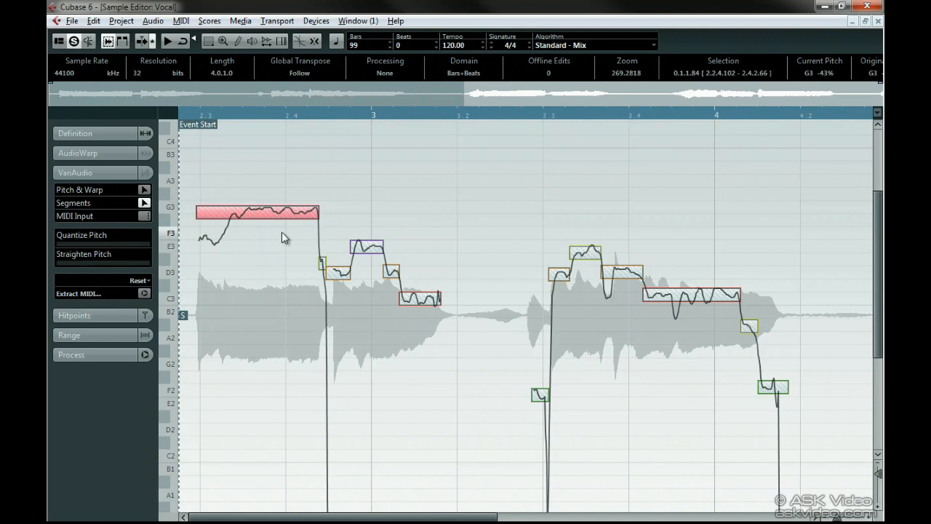
pyautogui.keyDown('alt'); pyautogui.click(341, 274); pyautogui.keyUp('alt')
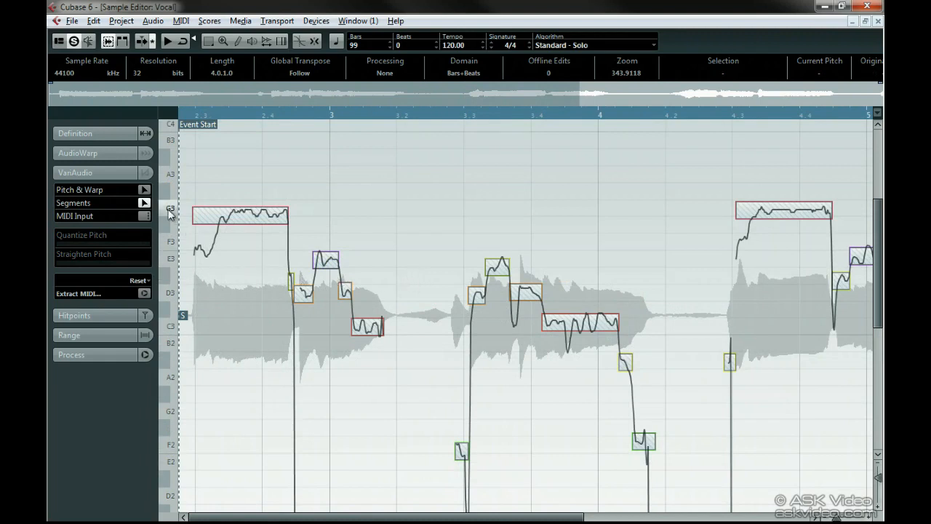
# In Pitch & Warp mode, move the opening G3 segment, the G3 segment at 4.3 and the long C3 segment to E3, and audition
pyautogui.click(144, 190)
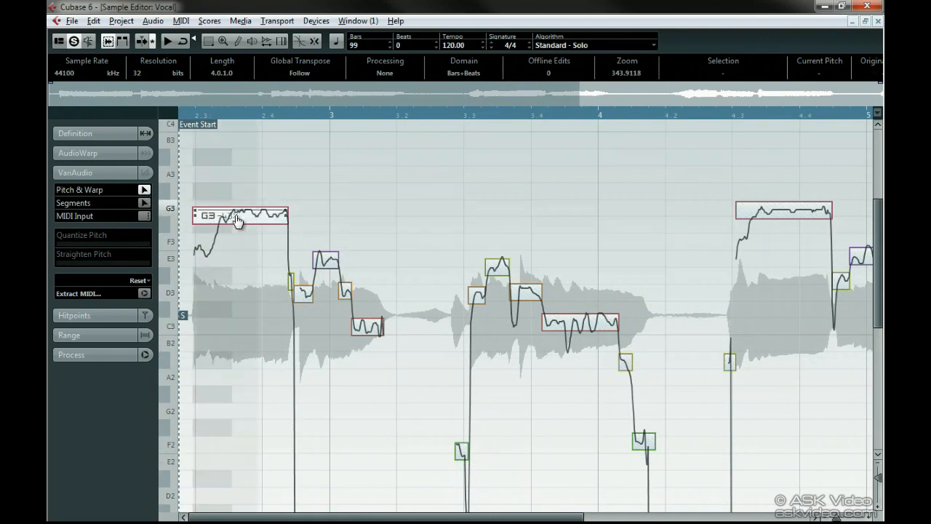
pyautogui.moveTo(237, 220); pyautogui.dragTo(238, 262)
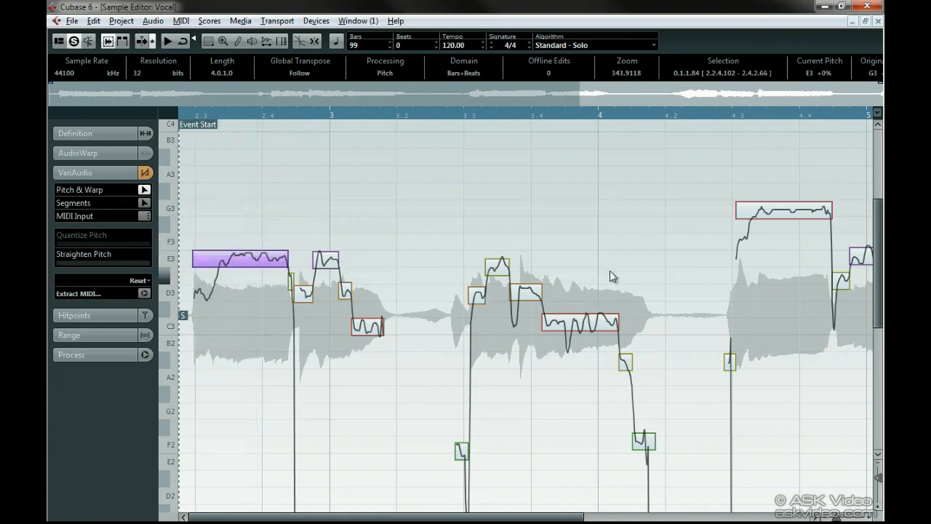
pyautogui.moveTo(784, 221); pyautogui.dragTo(783, 273)
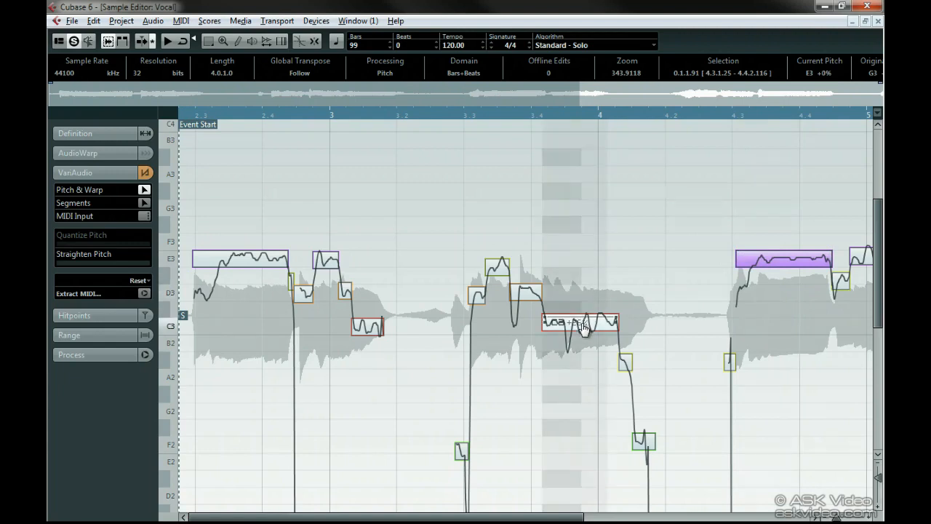
pyautogui.moveTo(584, 327); pyautogui.dragTo(580, 258)
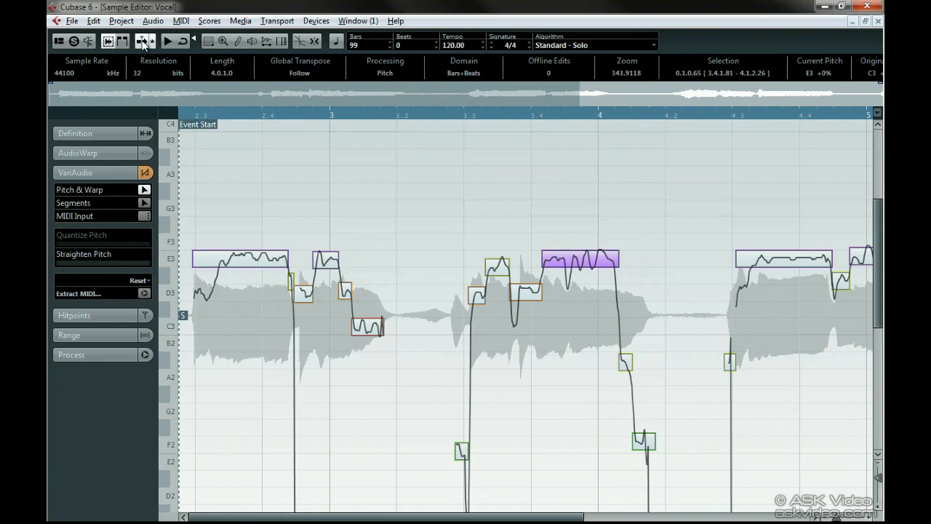
pyautogui.press('space')
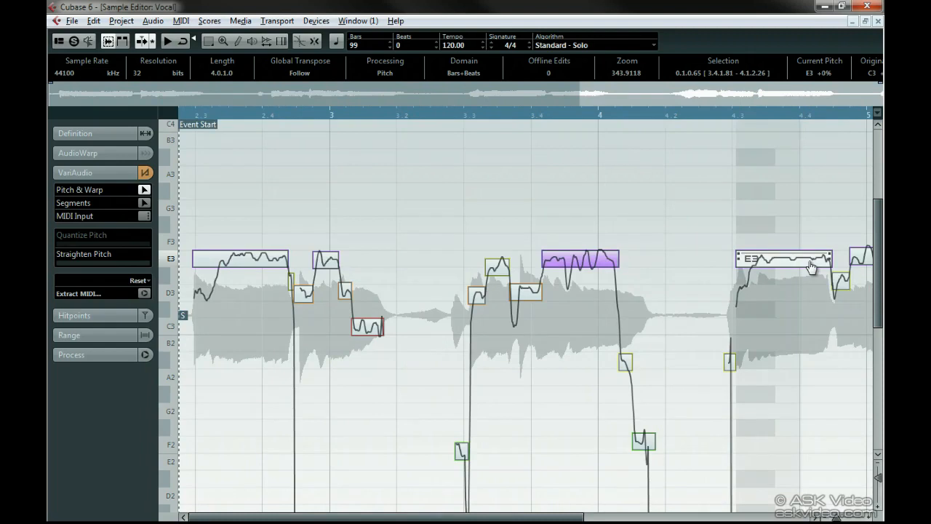
# Play back the vocal phrase starting just before 4.3 up close, and stop playback
pyautogui.moveTo(732, 119); pyautogui.dragTo(591, 206)
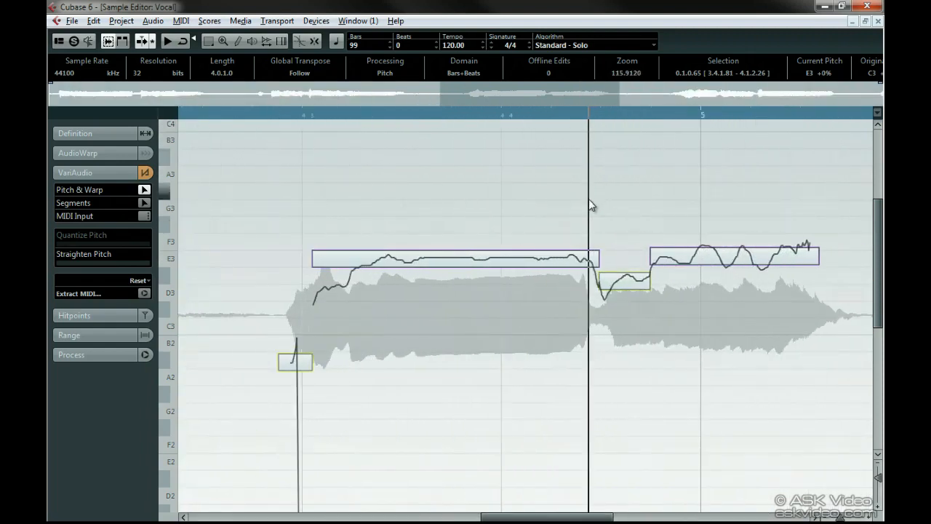
pyautogui.click(296, 116)
pyautogui.press('space')
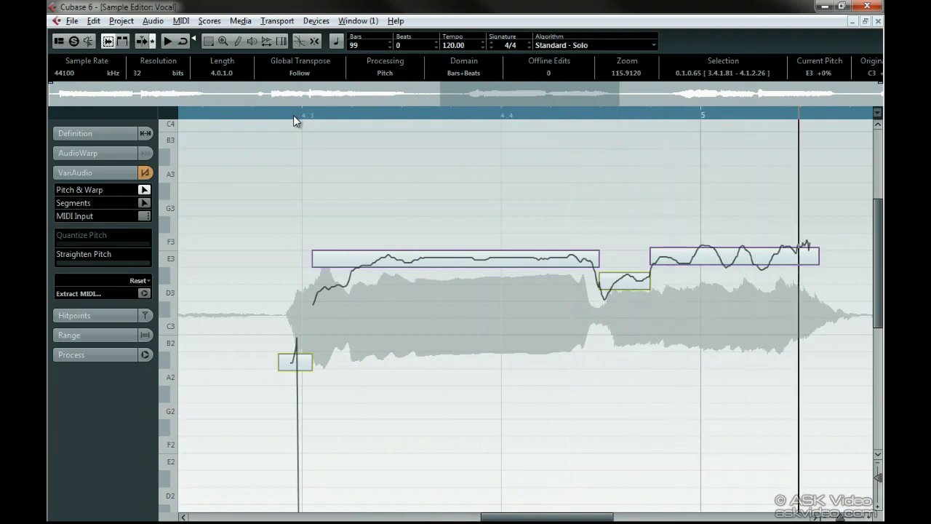
pyautogui.press('space')
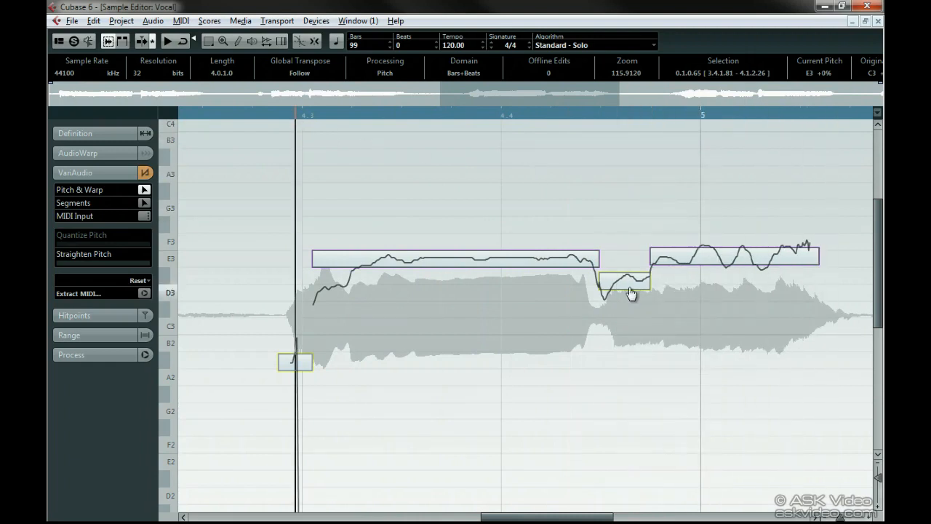
# Transpose the phrase's last two segments up together to F#3 and G3, and audition the phrase from just before 4.3
pyautogui.moveTo(672, 314); pyautogui.dragTo(619, 206)
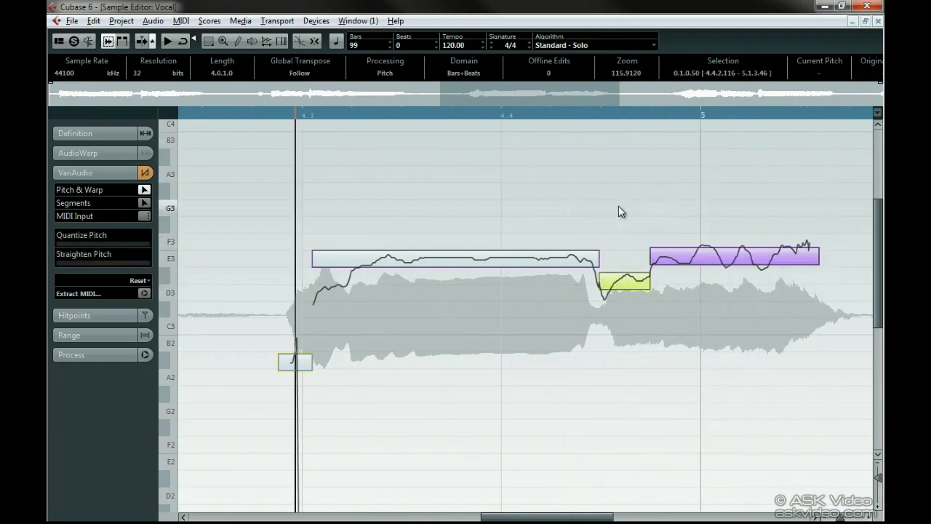
pyautogui.moveTo(697, 262); pyautogui.dragTo(697, 202)
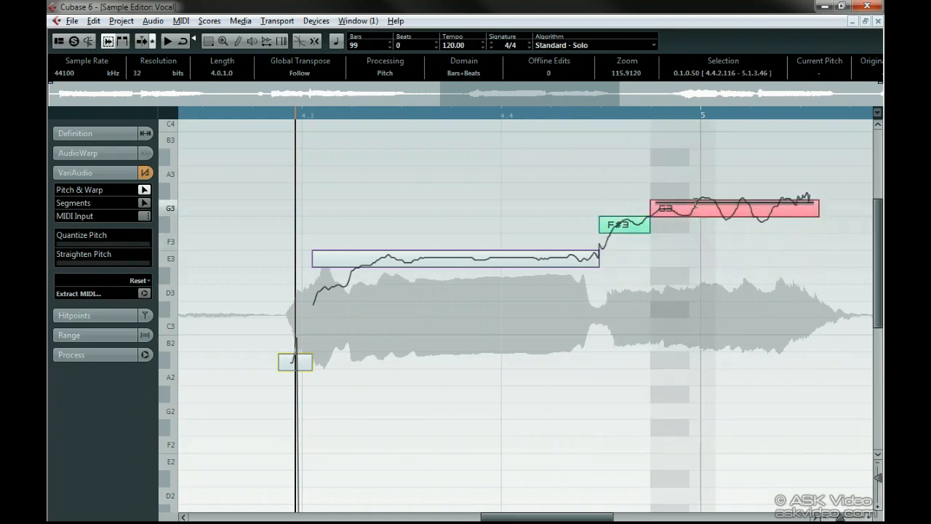
pyautogui.click(270, 115)
pyautogui.press('space')
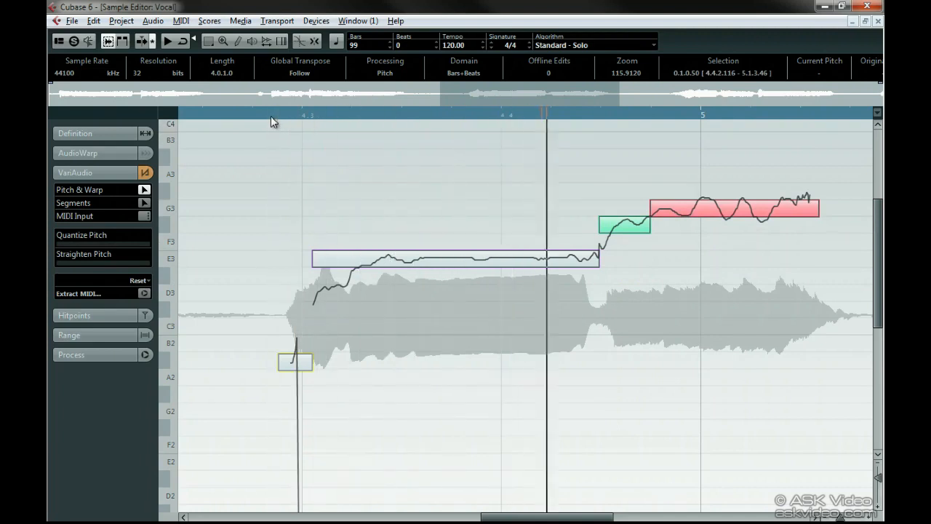
pyautogui.press('space')
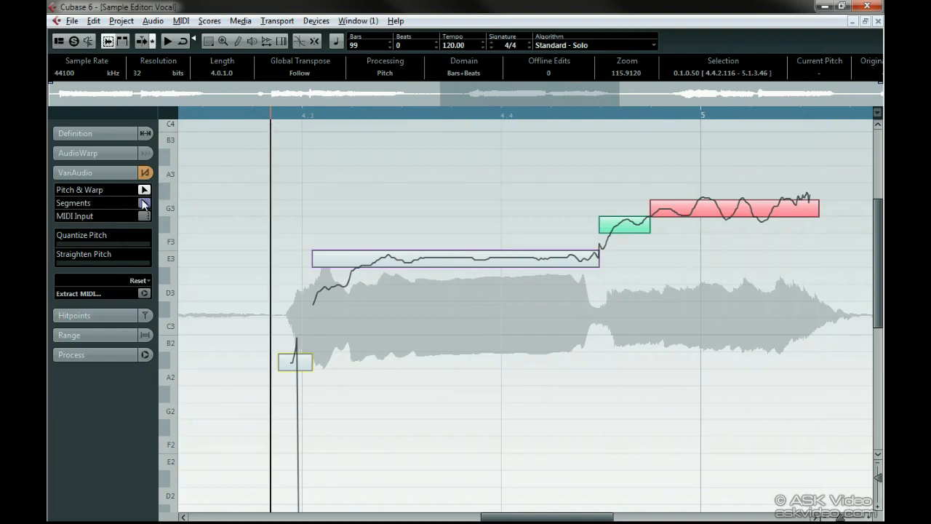
# In Segments mode, split the phrase's final G3 segment at the pitch curve's dip shortly after bar 5, and deselect the pieces
pyautogui.press('Tab')
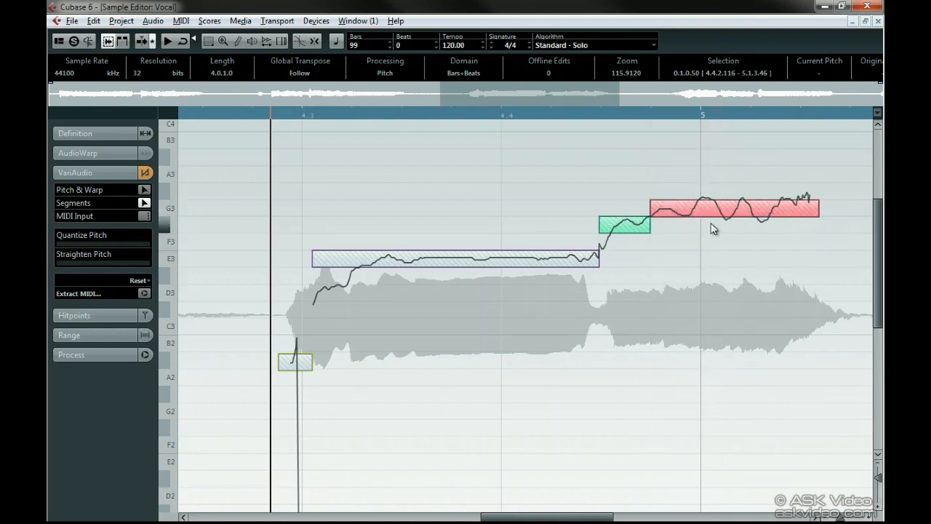
pyautogui.click(724, 232)
pyautogui.click(761, 215)
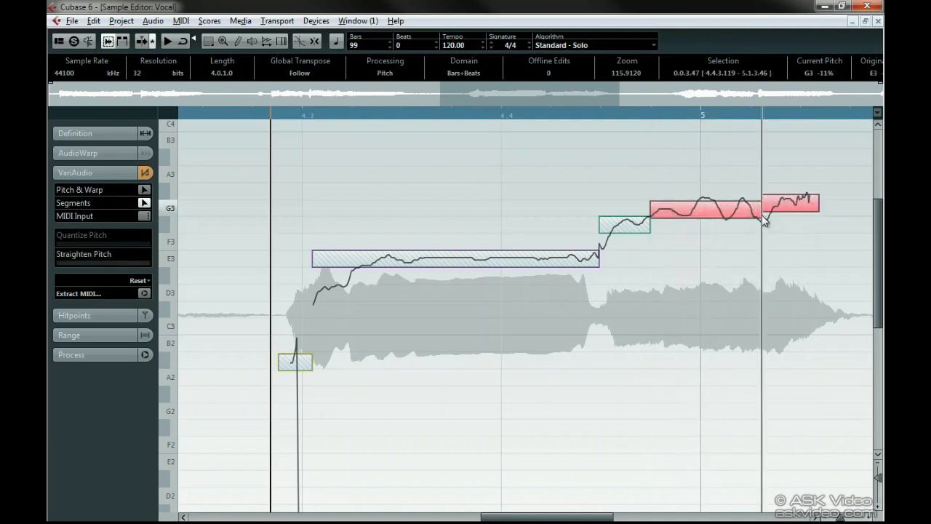
pyautogui.click(762, 216)
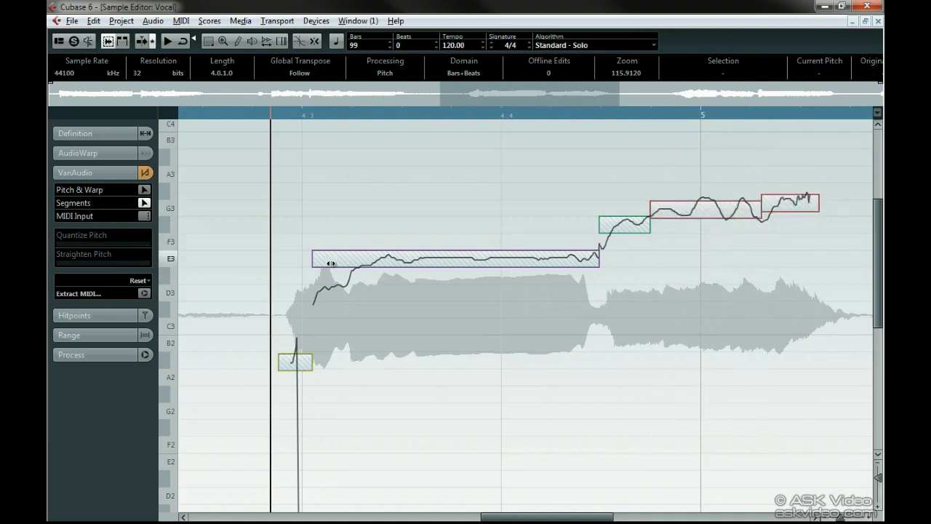
# In Pitch & Warp mode, raise the short split-off final segment to C4, and audition the phrase
pyautogui.click(144, 190)
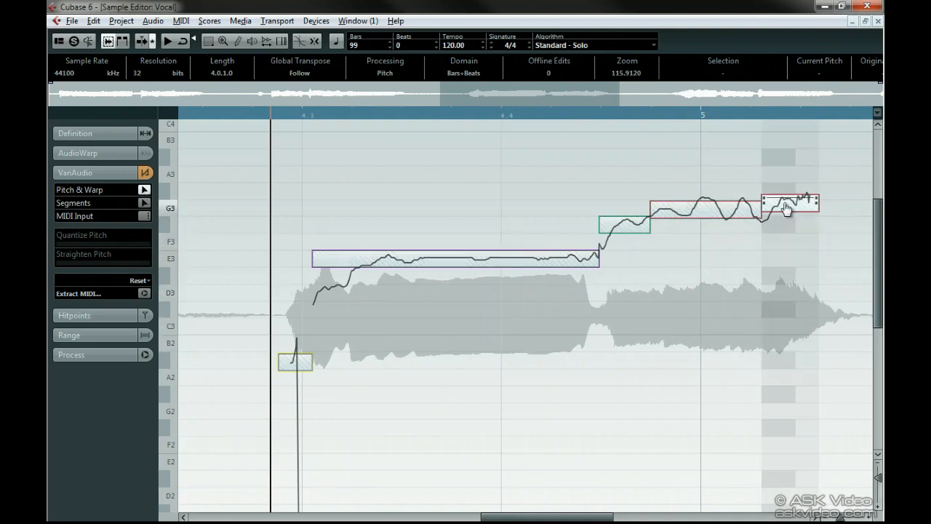
pyautogui.moveTo(786, 208)
pyautogui.mouseDown()
pyautogui.moveTo(782, 124)
pyautogui.moveTo(780, 192)
pyautogui.mouseUp()
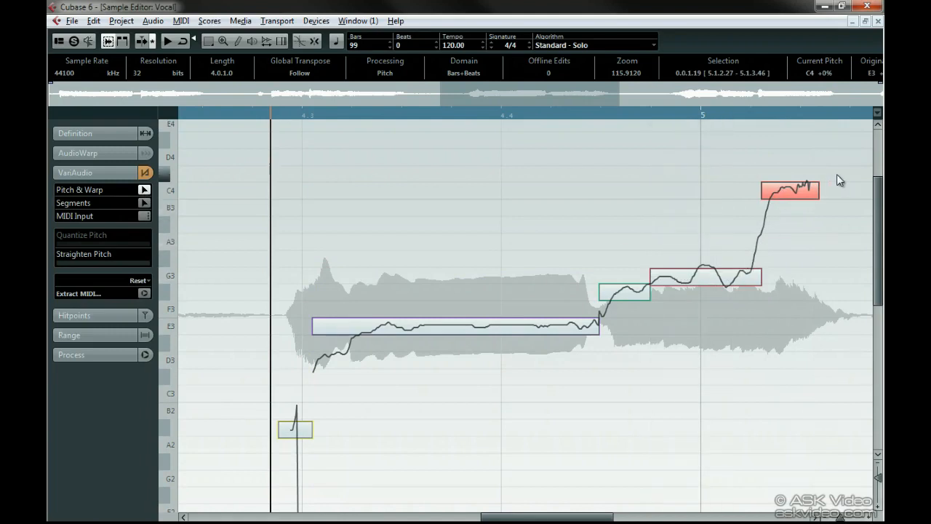
pyautogui.press('space')
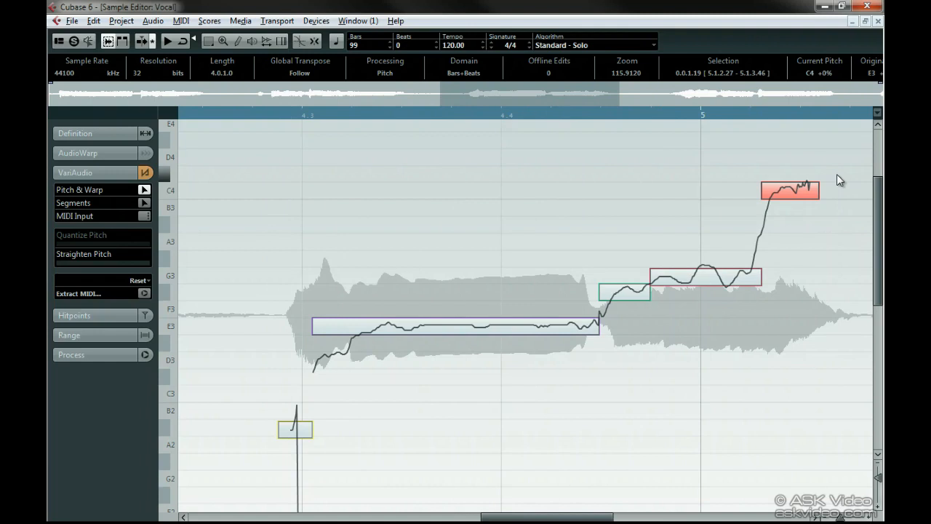
pyautogui.press('space')
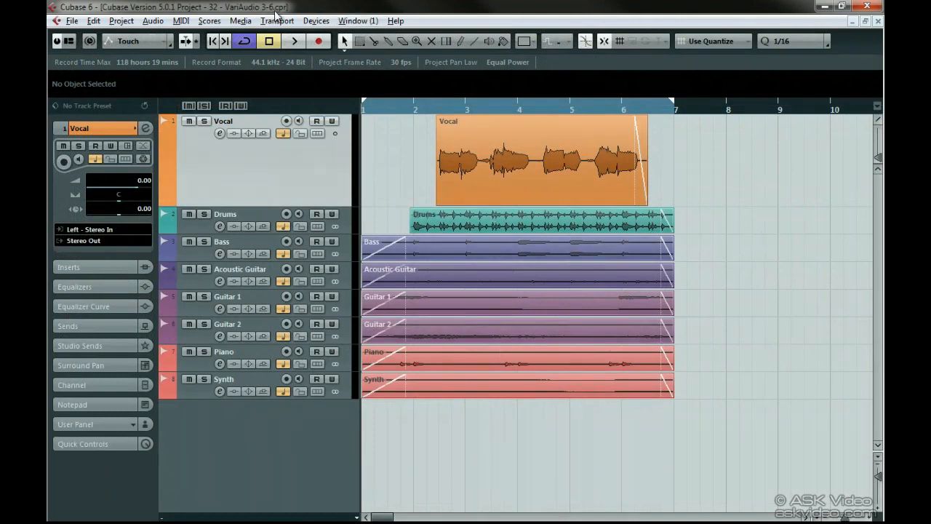
# Open the VariAudio 3-6 project's Vocal event in the Sample Editor with Pitch & Warp mode active and its segments in view
pyautogui.click(513, 166)
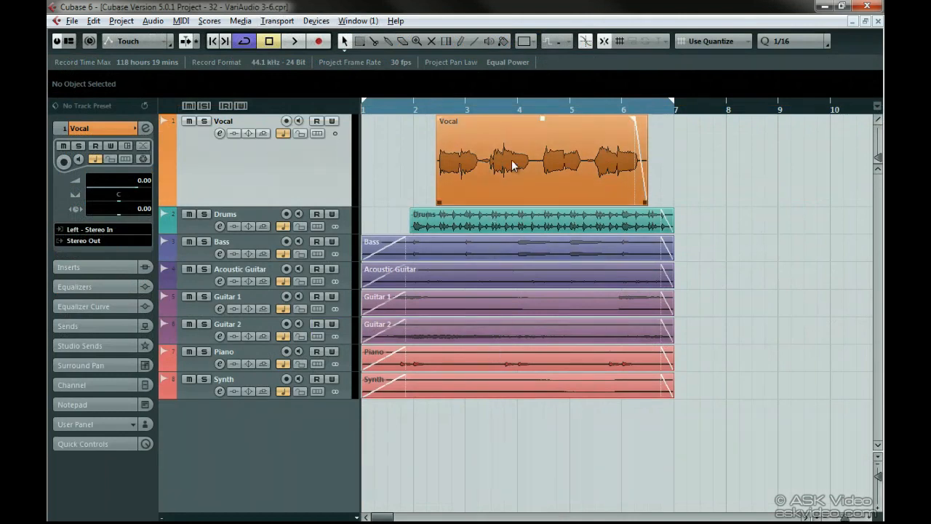
pyautogui.doubleClick(513, 166)
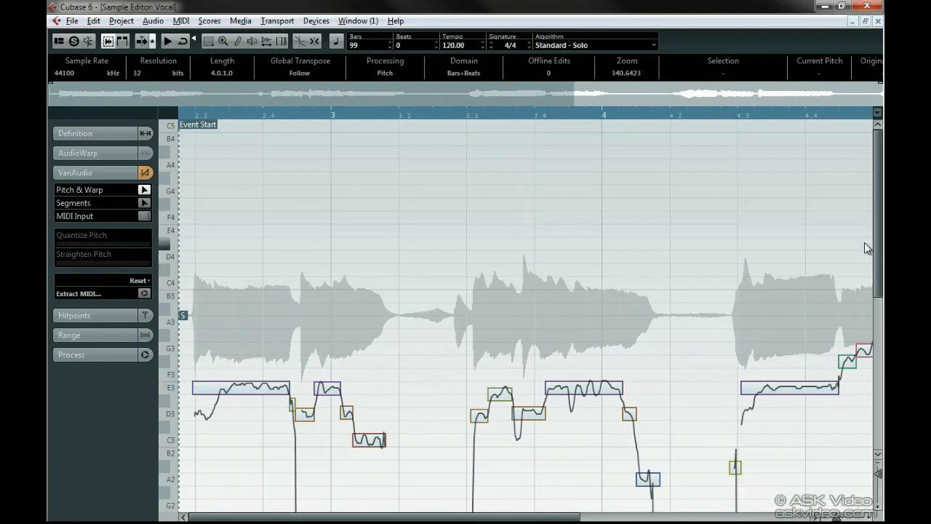
pyautogui.moveTo(878, 232); pyautogui.dragTo(877, 280)
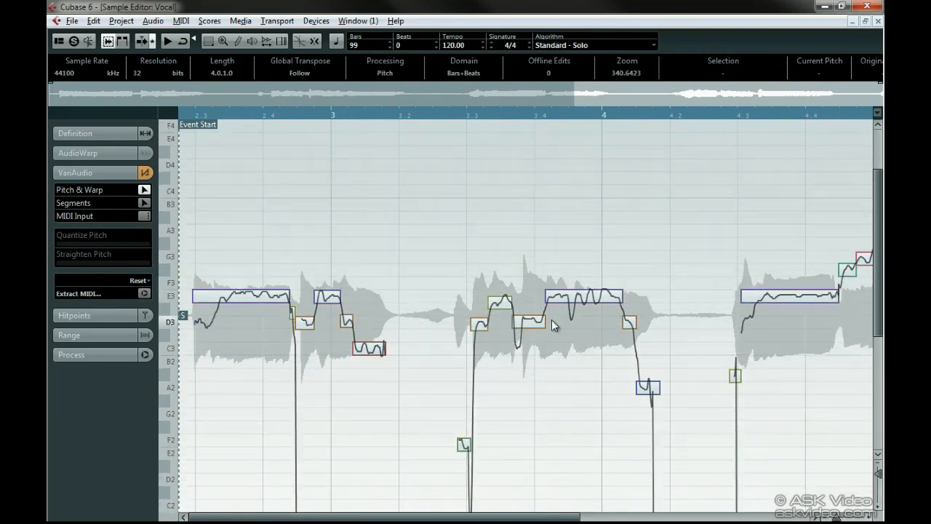
pyautogui.click(145, 190)
# Select all the vocal segments, raise Quantize Pitch to roughly three-quarters strength, and audition the result
pyautogui.click(93, 21)
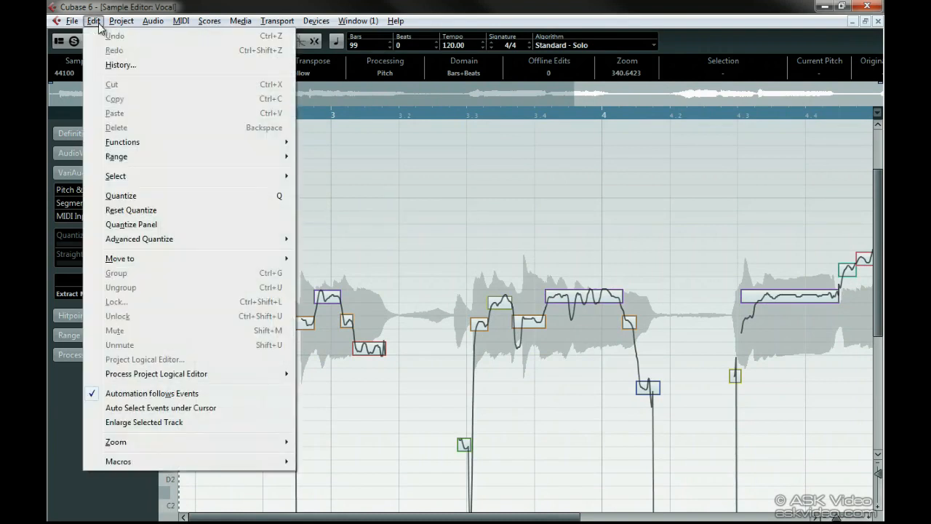
pyautogui.moveTo(116, 176)
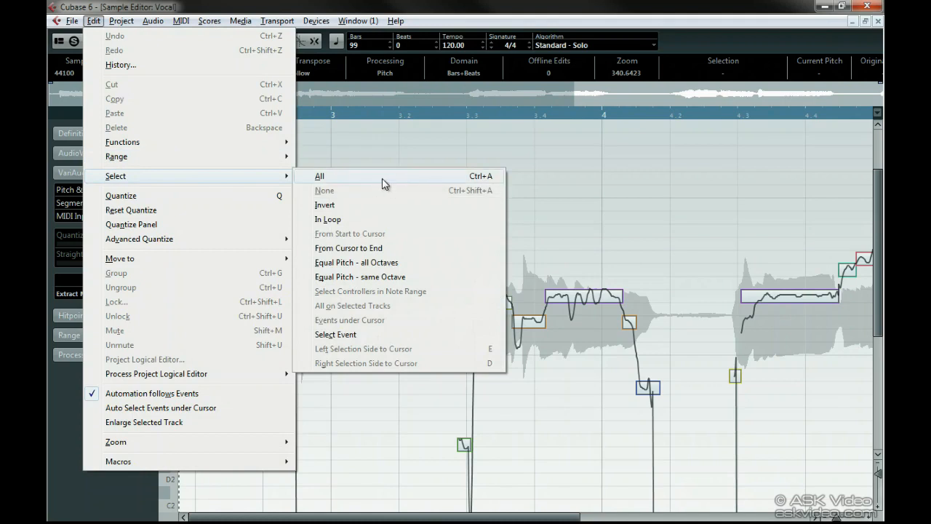
pyautogui.click(497, 183)
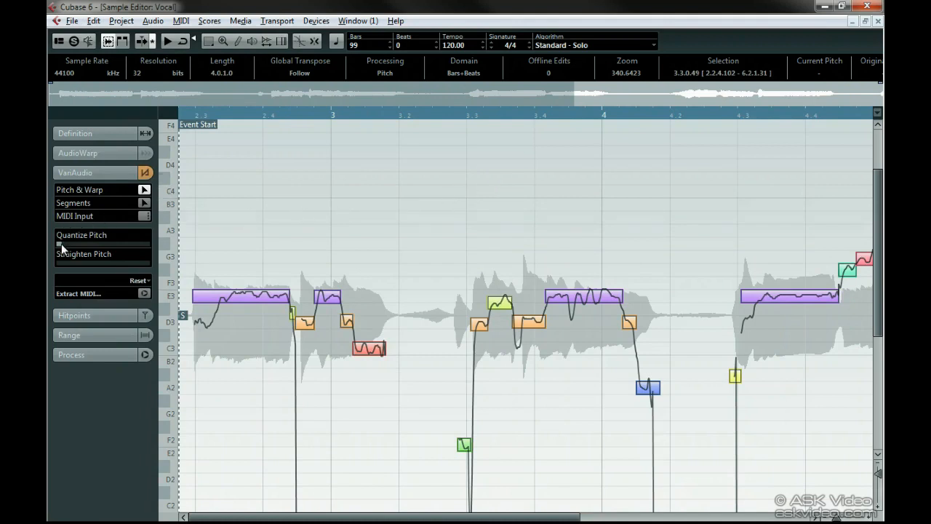
pyautogui.moveTo(61, 244); pyautogui.dragTo(130, 249)
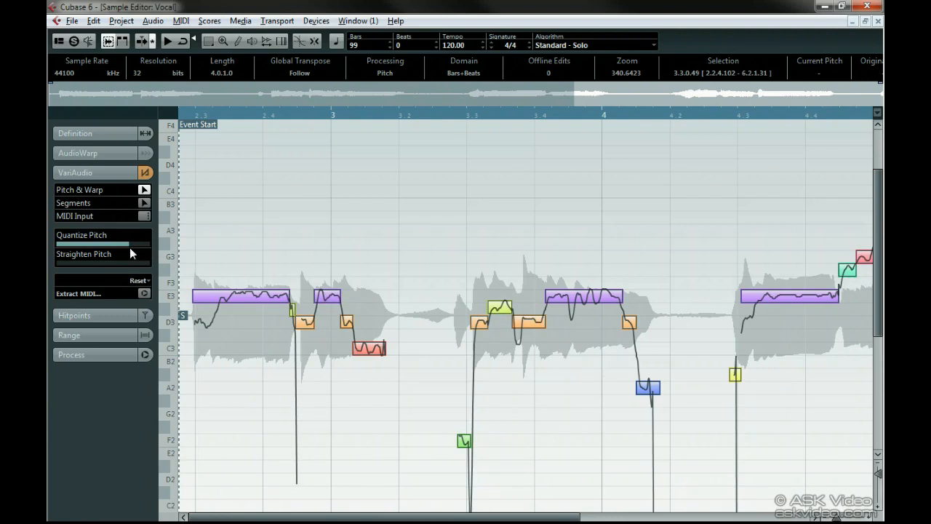
pyautogui.press('space')
# Reset the pitch changes on the three segments between 3.3 and the long E3 segment before bar 4, and audition them
pyautogui.moveTo(451, 259); pyautogui.dragTo(544, 358)
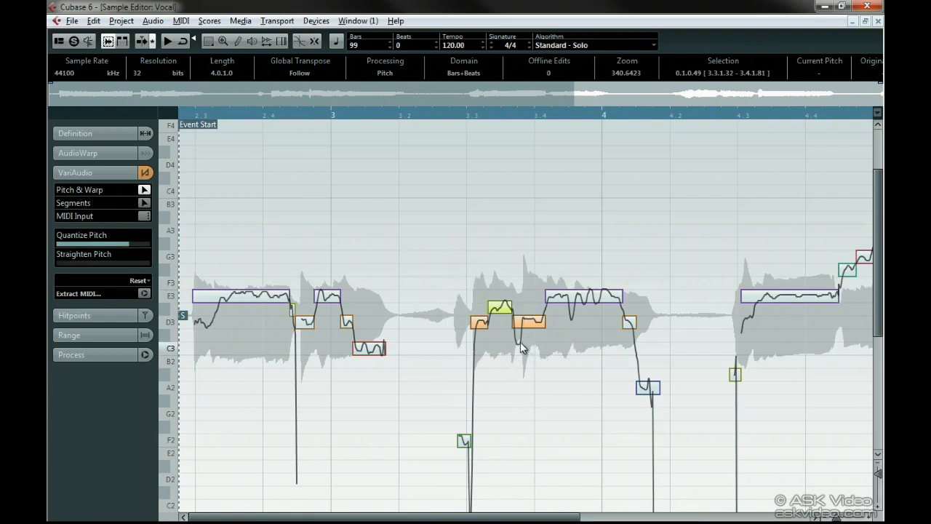
pyautogui.click(144, 281)
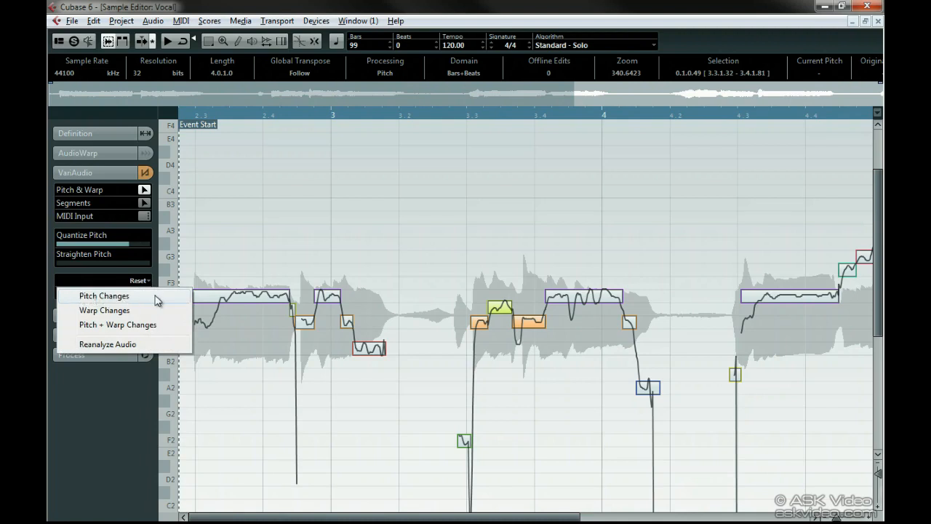
pyautogui.click(158, 299)
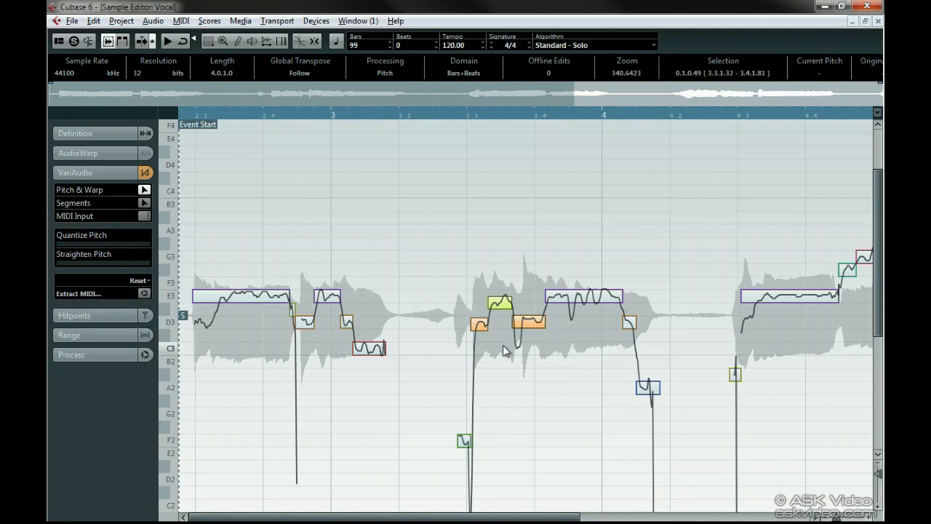
pyautogui.press('space')
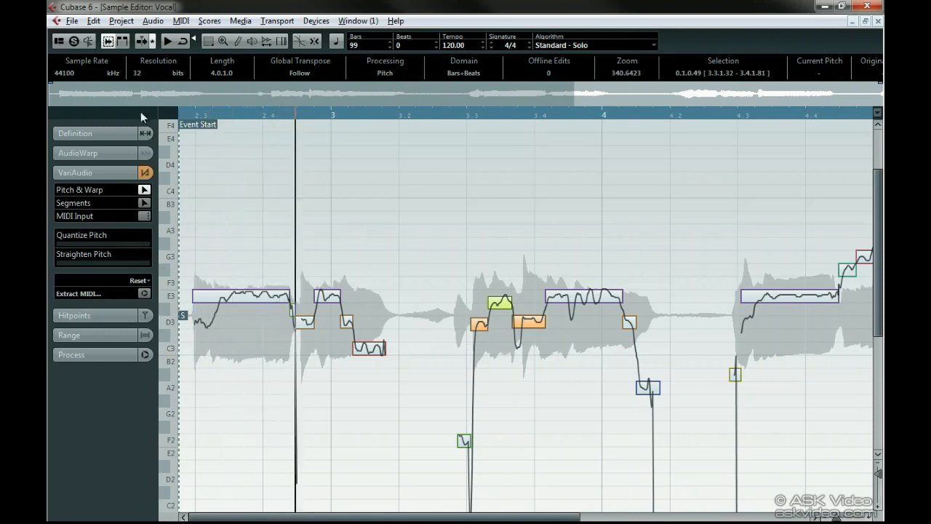